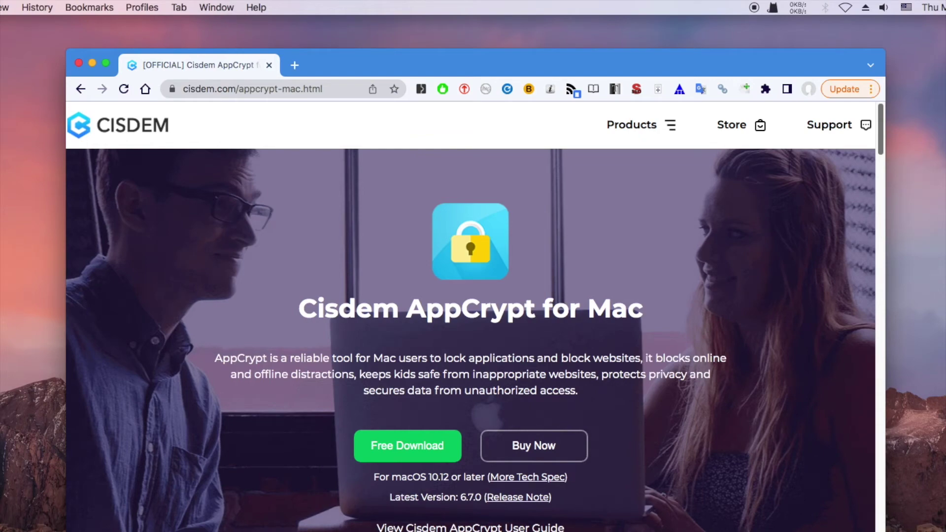
Unlock AppCrypt's main window with the password, showing WhatsApp, Photos and System Preferences locked.
left_click(92, 62)
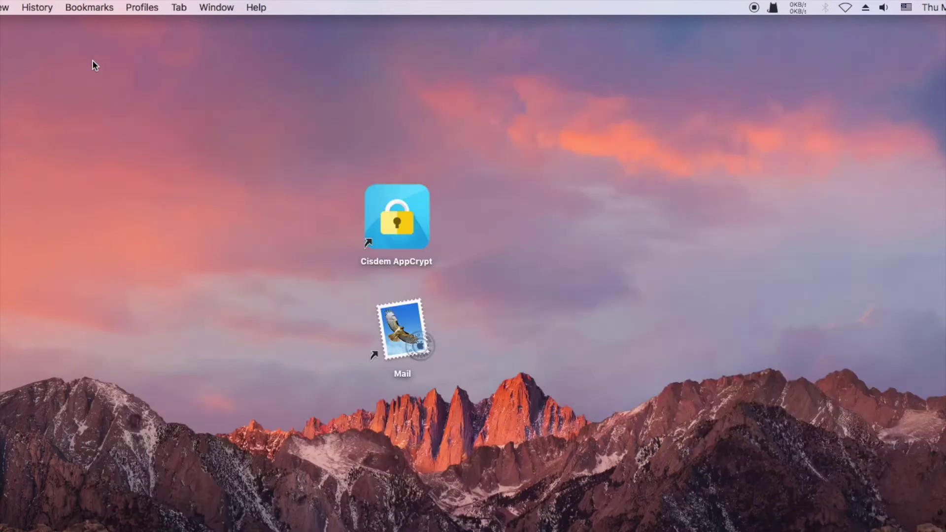
left_click(390, 203)
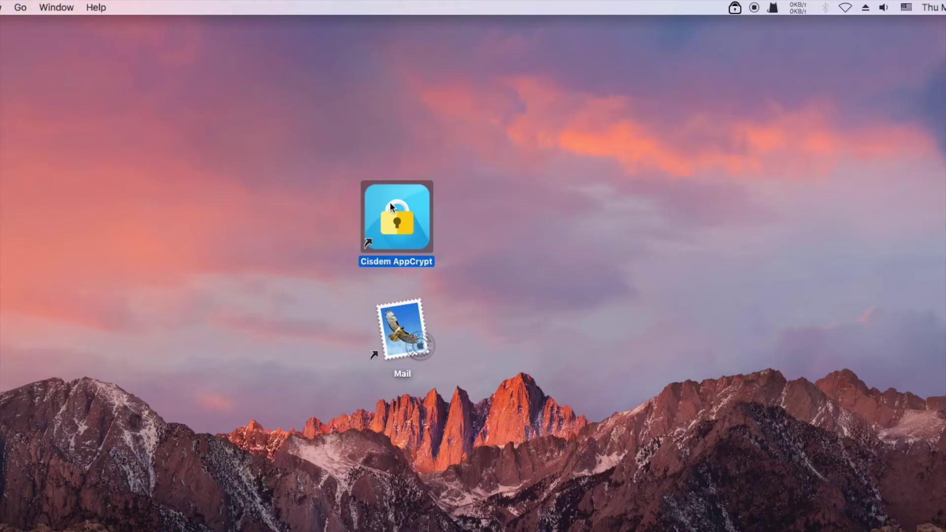
left_click(734, 7)
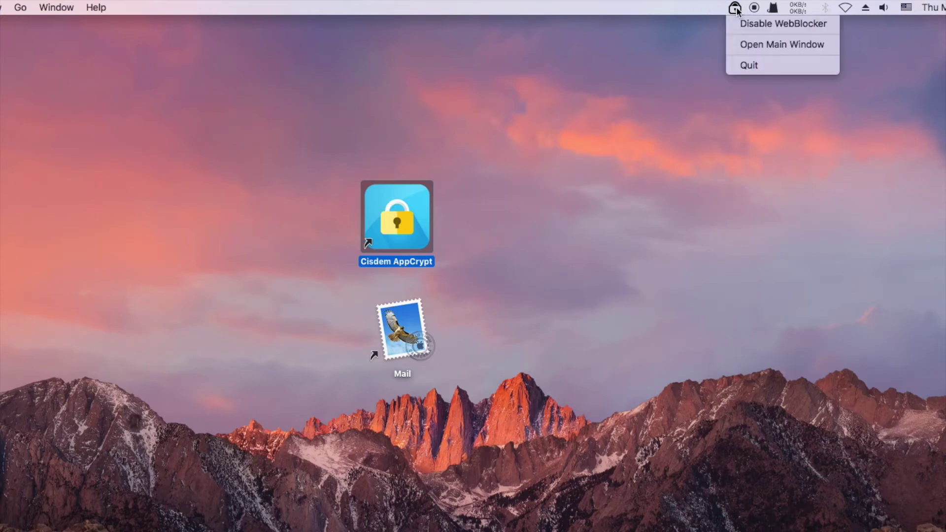
left_click(743, 45)
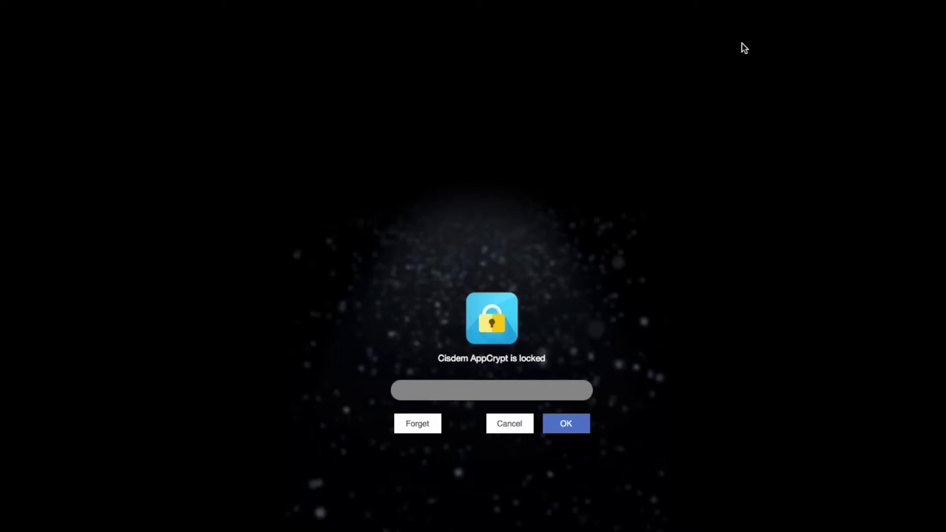
type("•••")
left_click(565, 427)
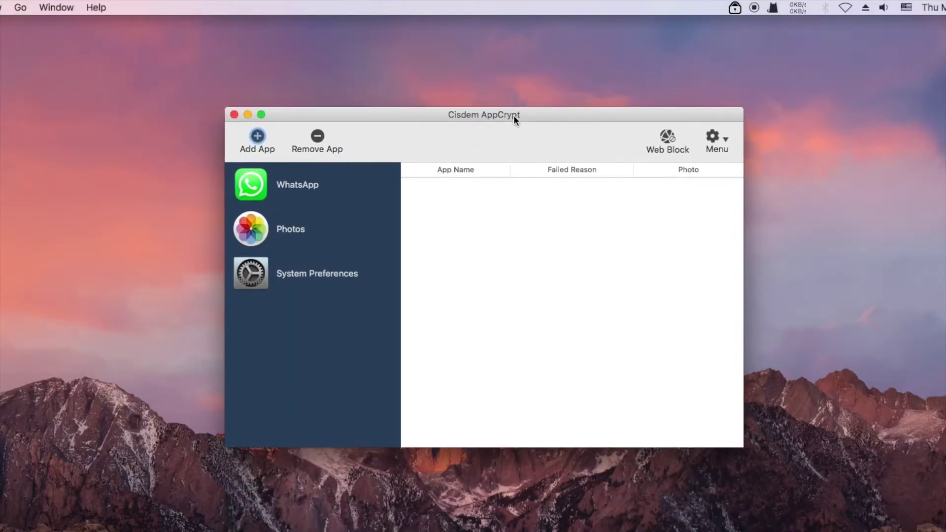
Add Mail and Messages from the Applications folder to the locked apps list.
left_click(256, 137)
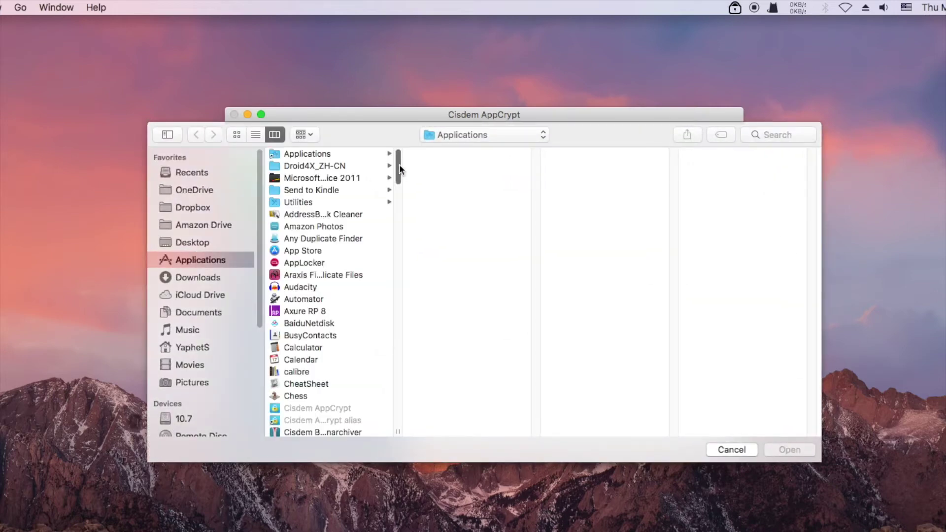
left_click_drag(398, 164, 397, 317)
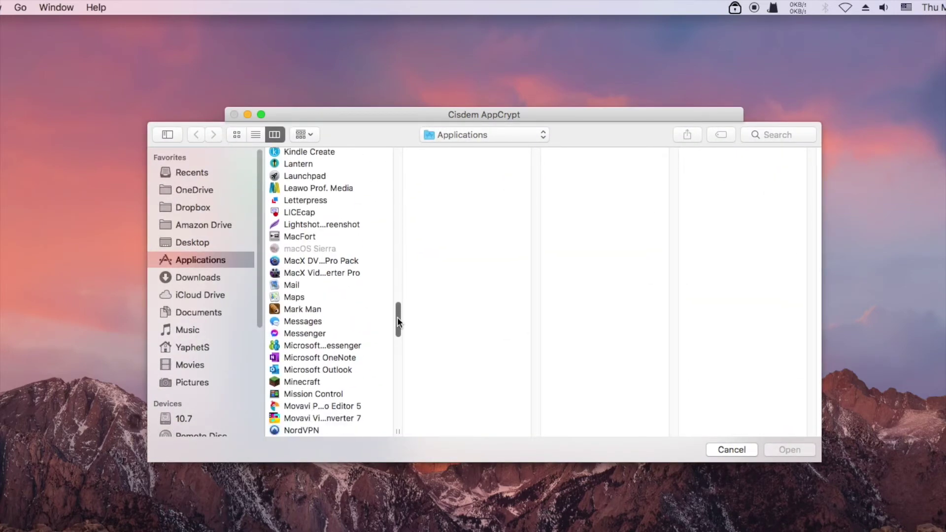
left_click(309, 286)
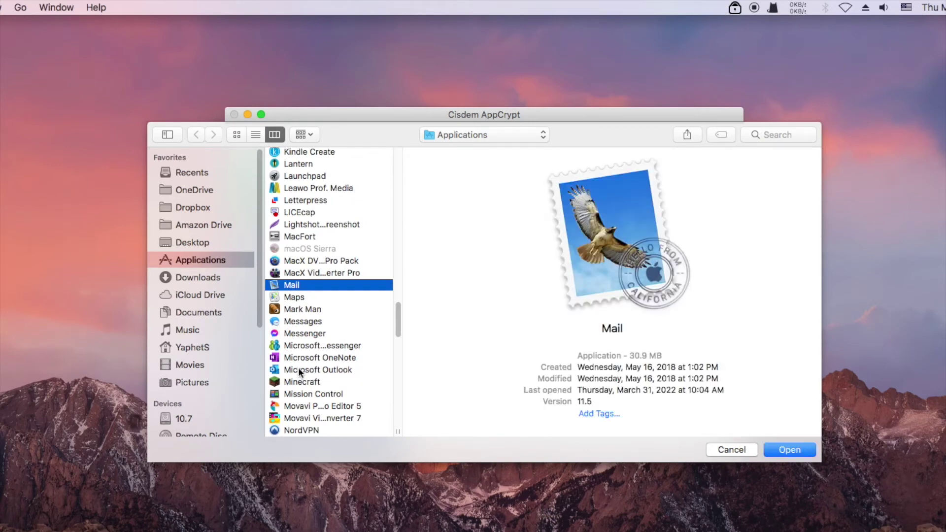
left_click(308, 322, "super")
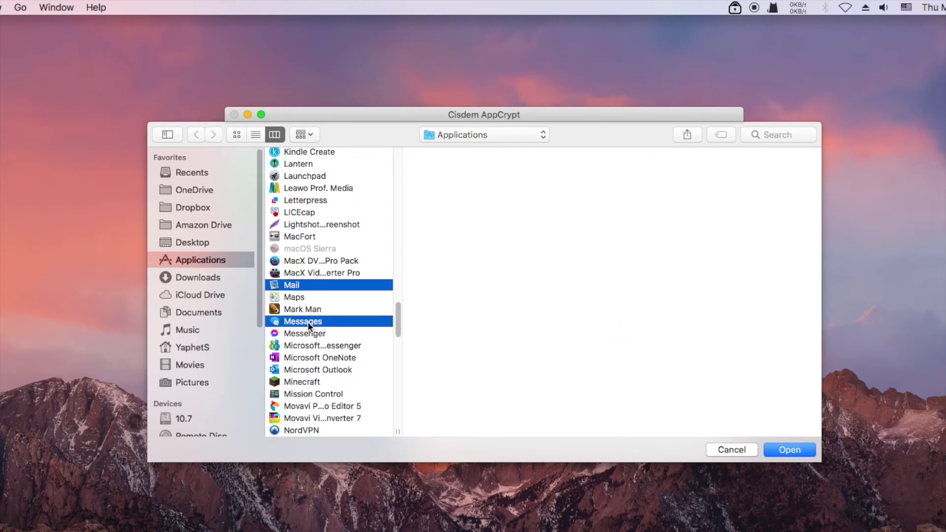
left_click(789, 450)
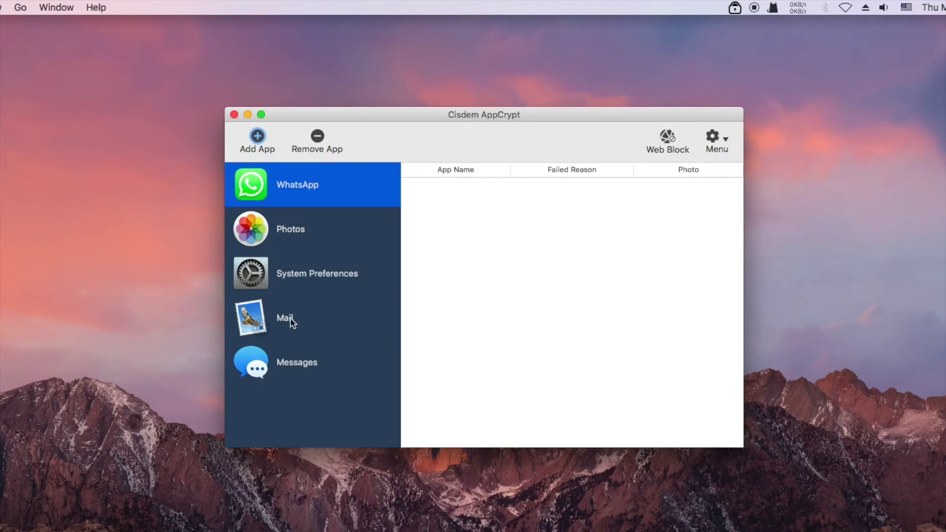
Drag Messenger from Finder's Applications folder into the AppCrypt lock list, then minimize Finder.
left_click_drag(522, 114, 375, 94)
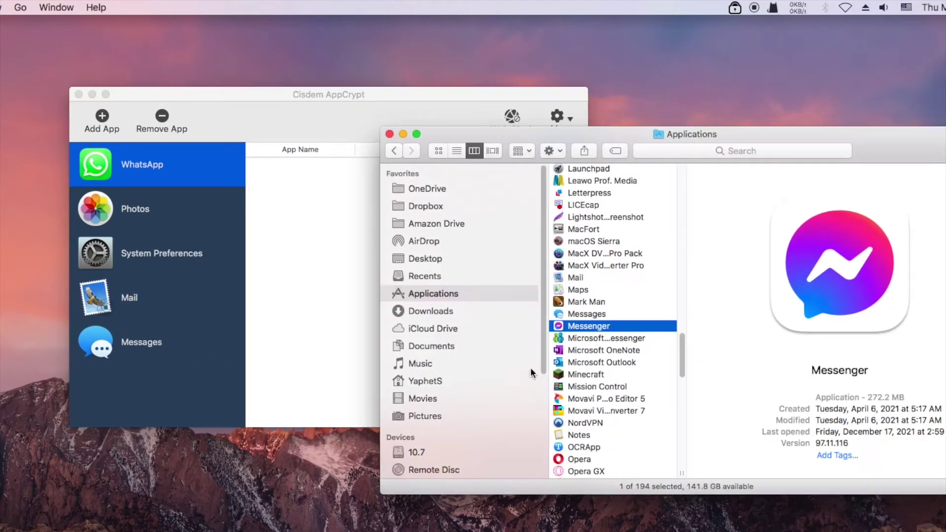
left_click_drag(592, 325, 128, 395)
left_click(403, 134)
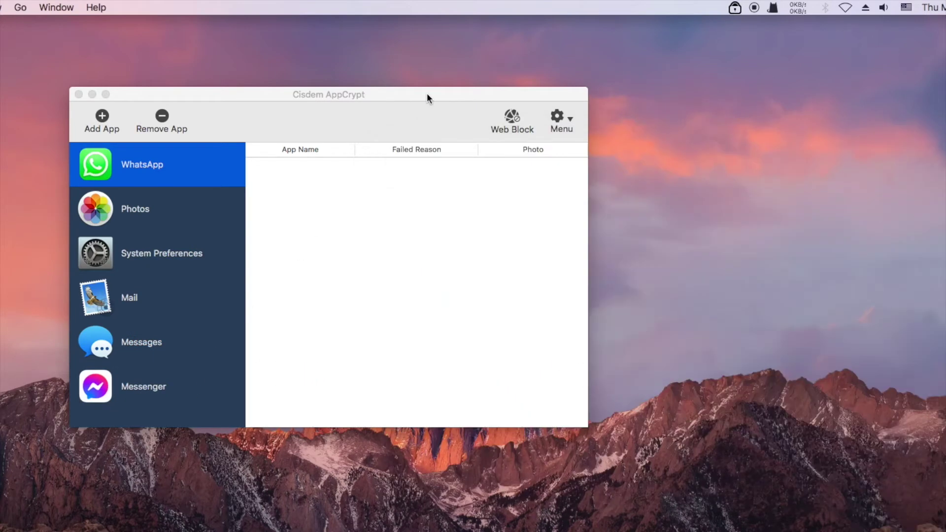
left_click_drag(427, 95, 599, 118)
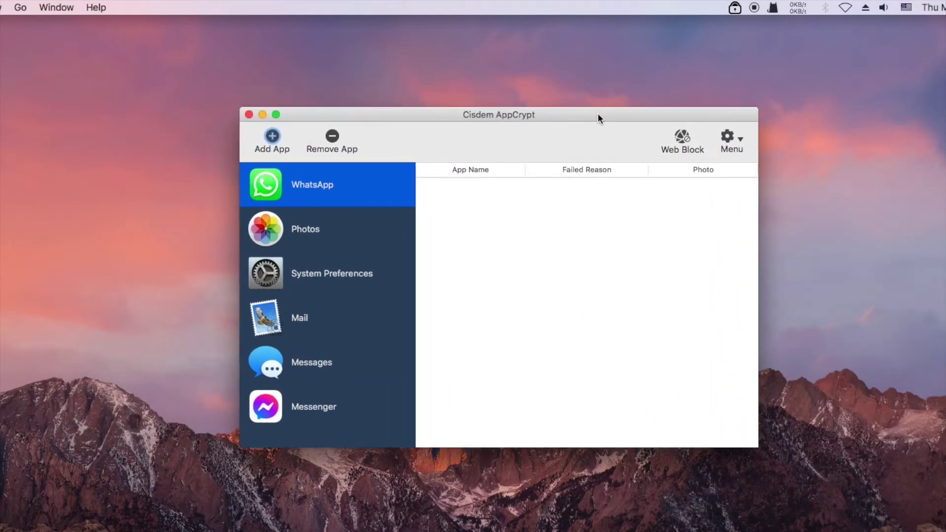
Close AppCrypt, launch Mail, unlock it with the AppCrypt password, then close Mail.
left_click(249, 115)
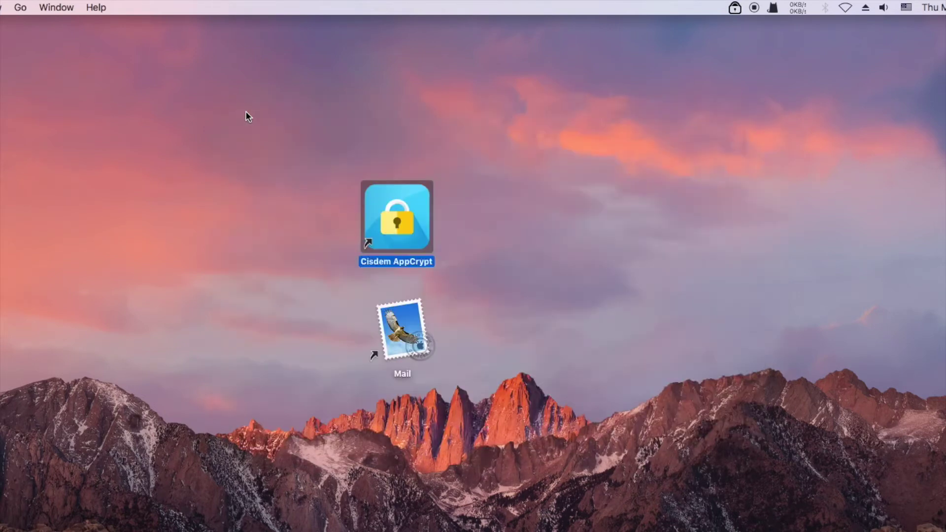
double_click(394, 320)
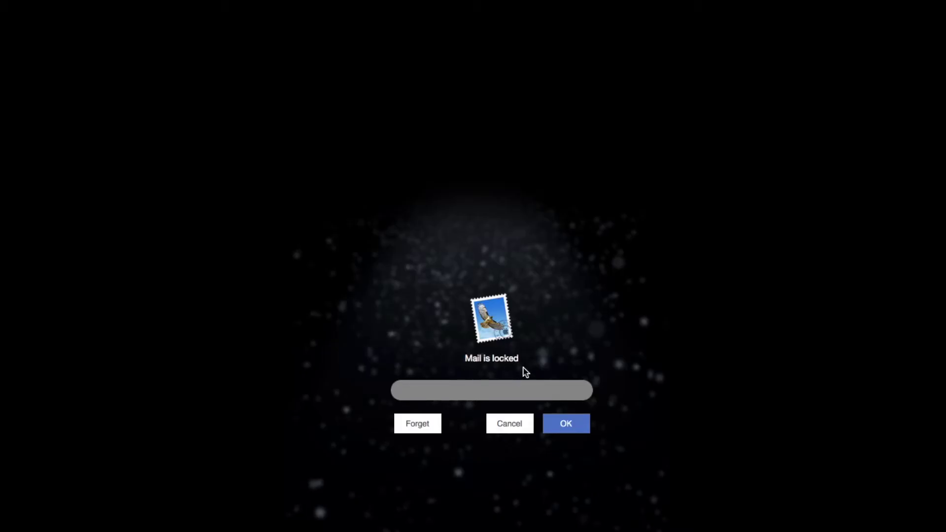
type("•••")
left_click(561, 425)
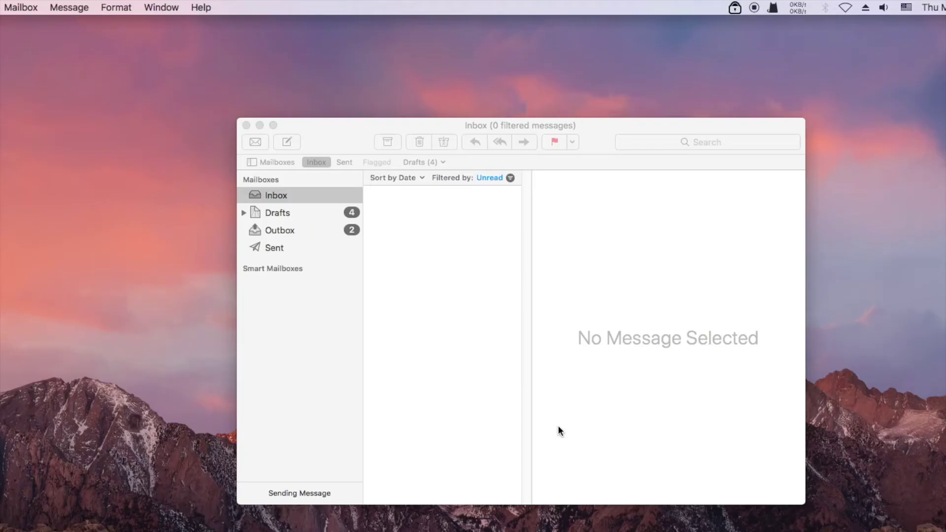
left_click(246, 126)
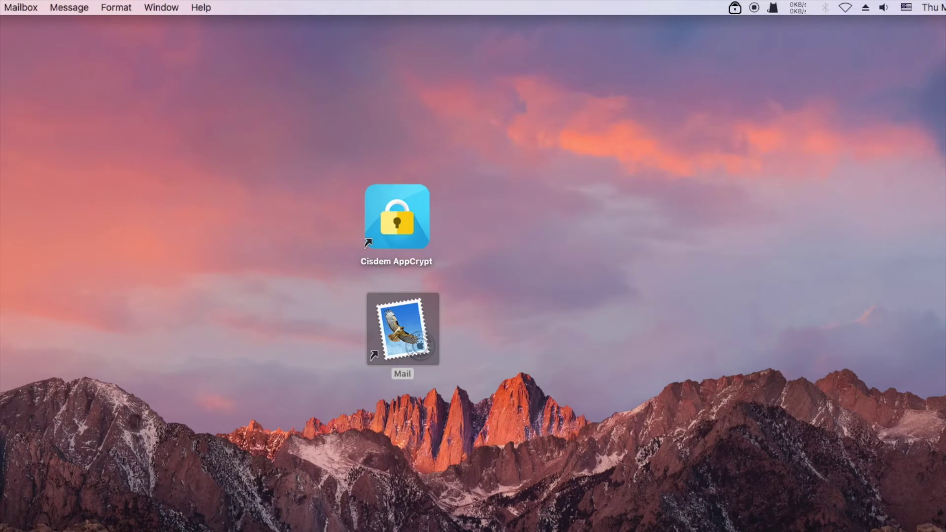
left_click(403, 329)
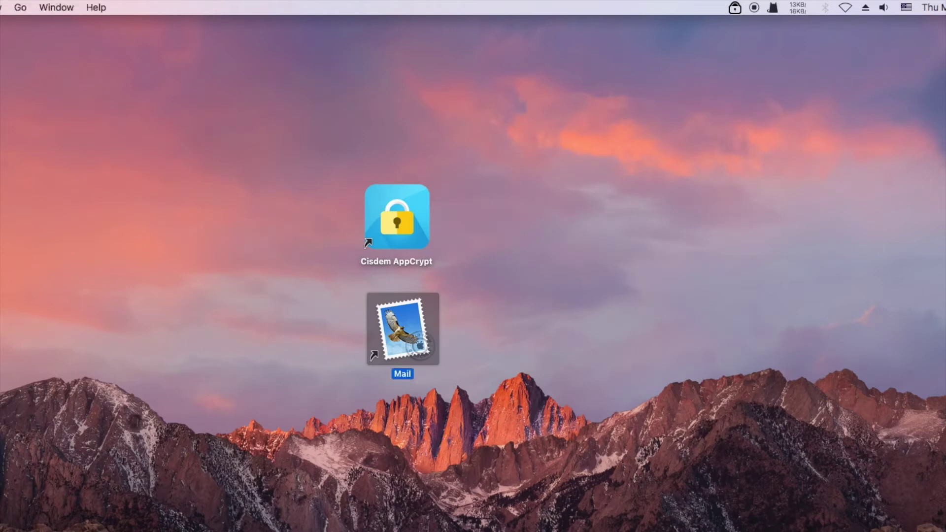
Relaunch Mail, submit a wrong password, then cancel the lock screen leaving Mail unopened.
double_click(421, 314)
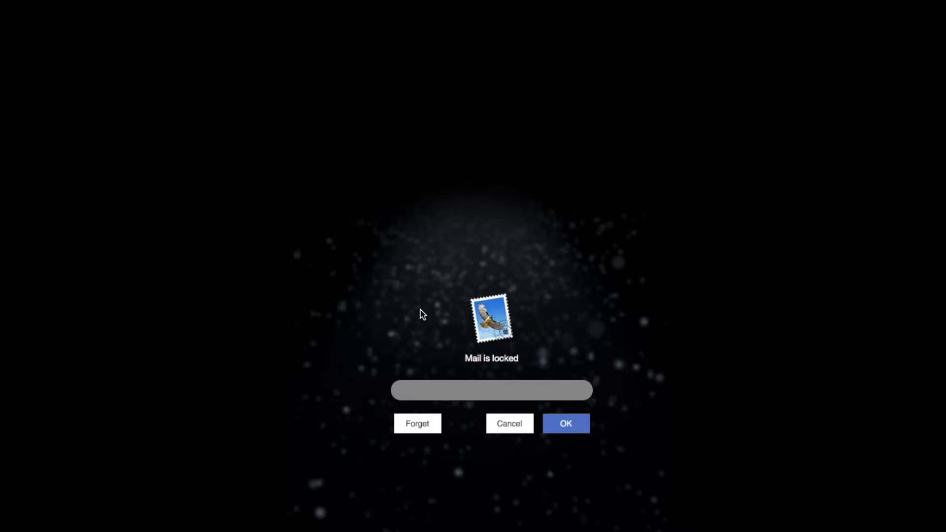
type("••••••")
left_click(574, 429)
left_click(508, 427)
Unlock AppCrypt's main window to view Mail's Incorrect Password Input entry at 10:06:47.
left_click(506, 425)
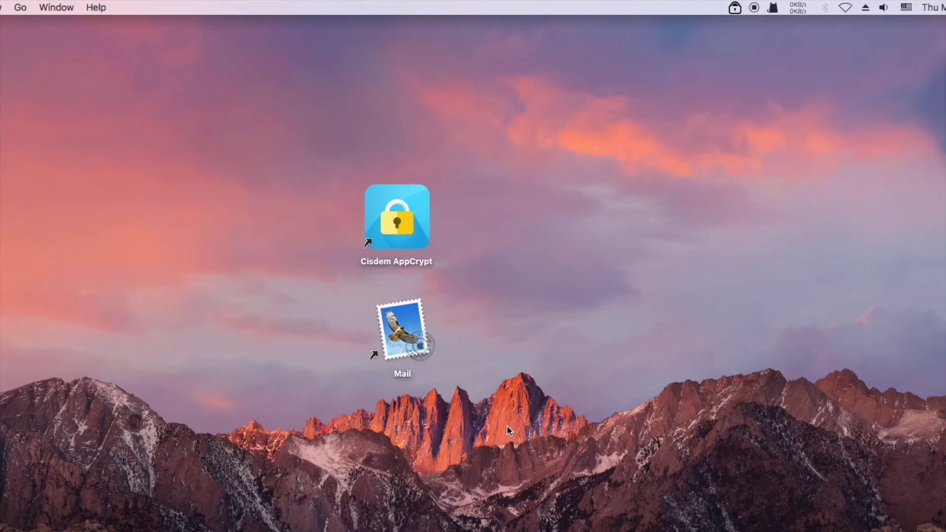
left_click(735, 7)
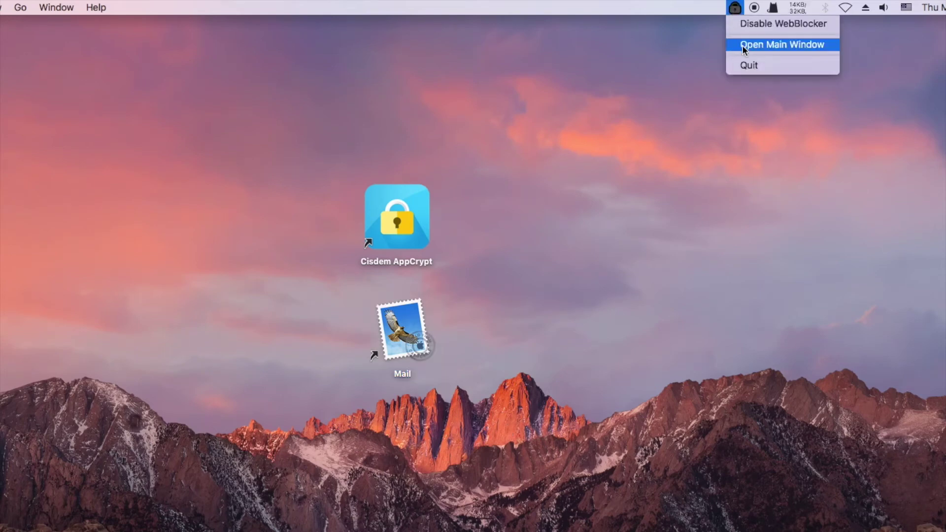
left_click(742, 45)
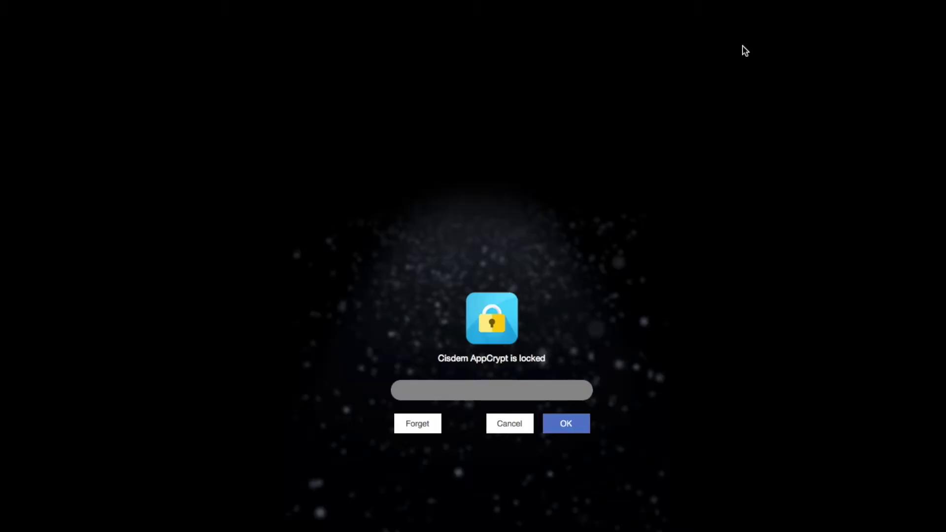
type("****")
left_click(575, 426)
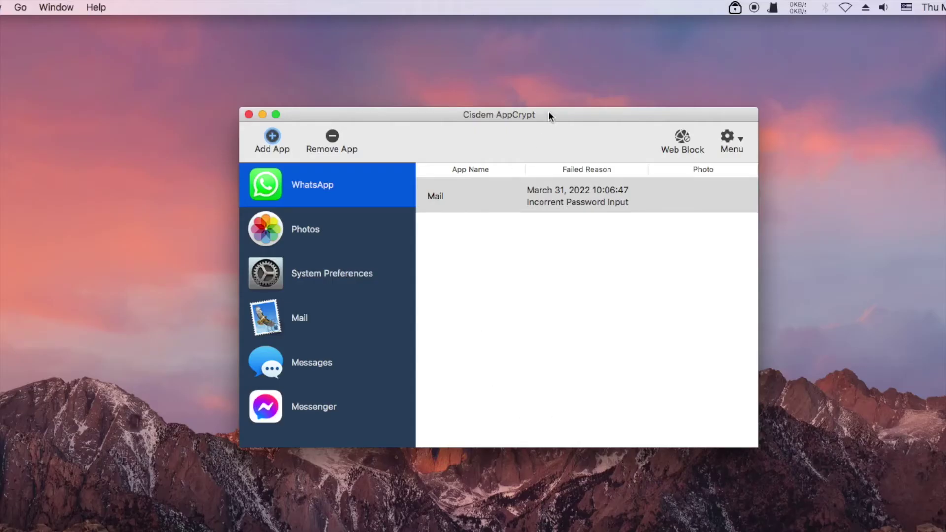
left_click_drag(548, 111, 543, 111)
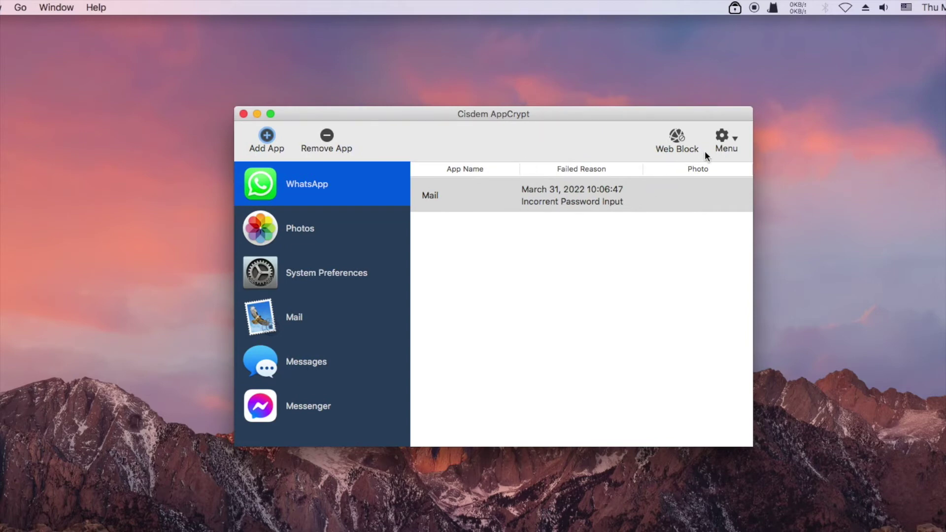
left_click(722, 134)
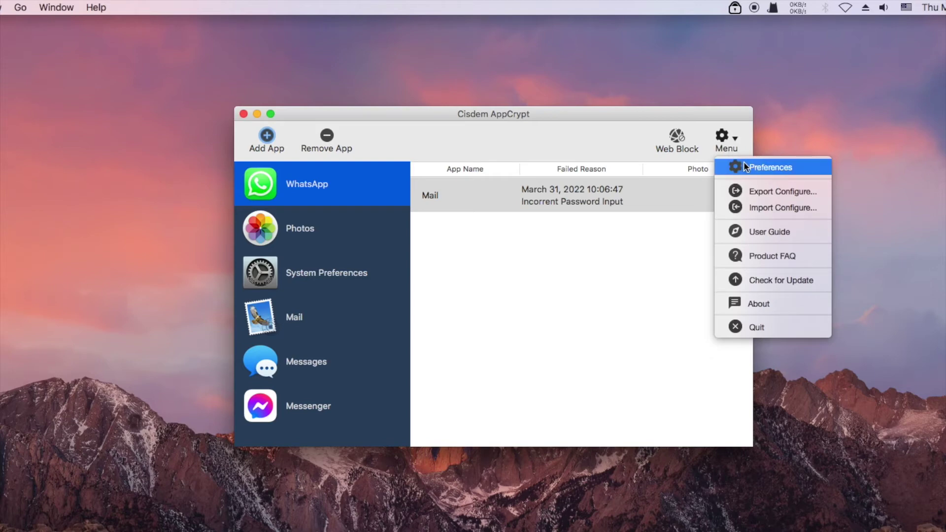
In General preferences, toggle automatic lock on app deactivation off and back on at 5 mins.
left_click(745, 166)
left_click_drag(548, 205, 545, 123)
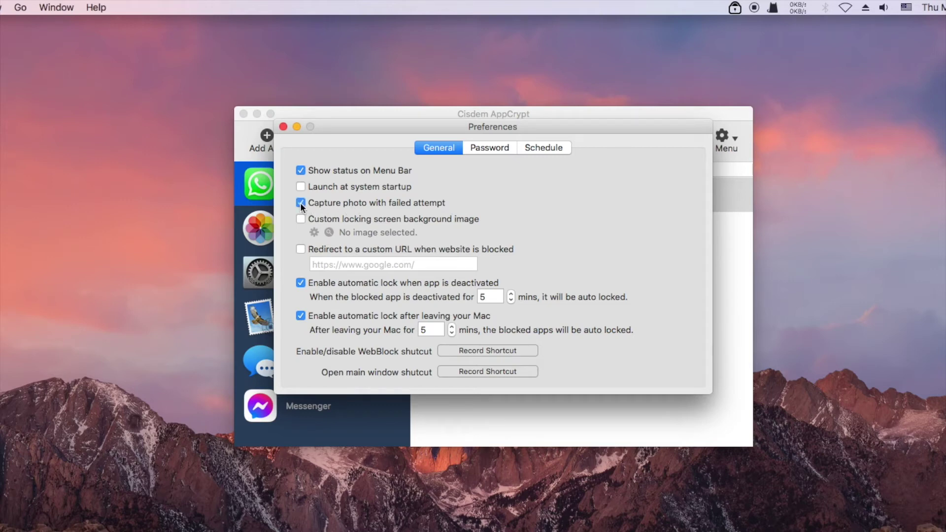
left_click(300, 284)
left_click(300, 283)
Toggle automatic lock after leaving the Mac off and back on, then close preferences.
left_click(300, 315)
left_click(300, 315)
left_click(283, 127)
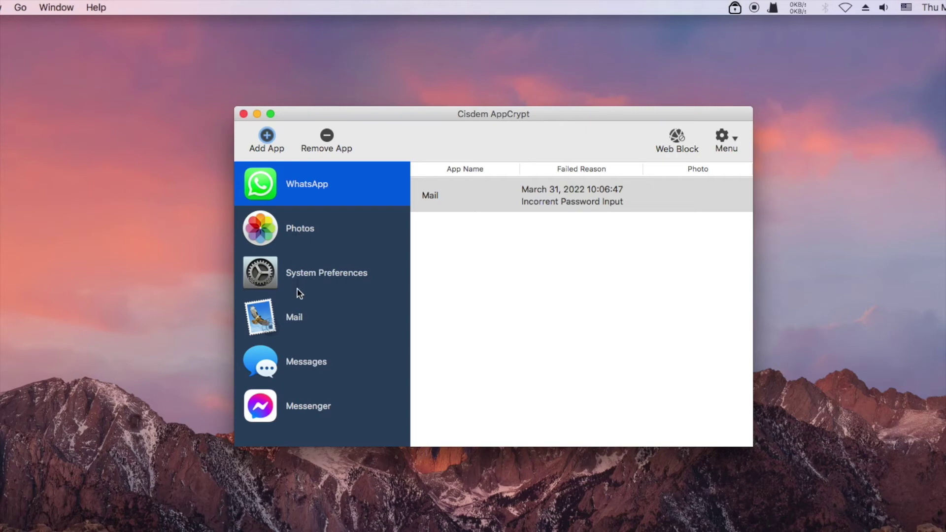
Remove Mail and WhatsApp from the locked apps list.
left_click(295, 318)
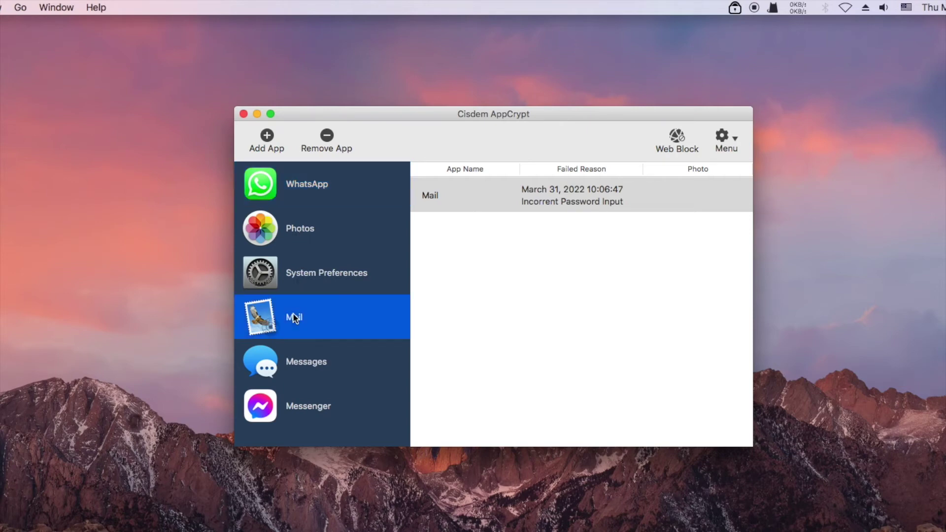
left_click(327, 136)
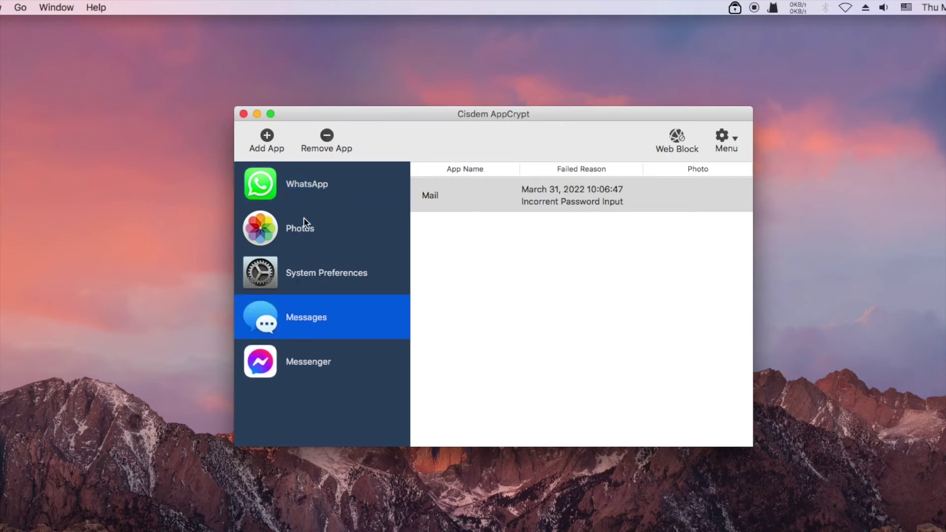
left_click(306, 197)
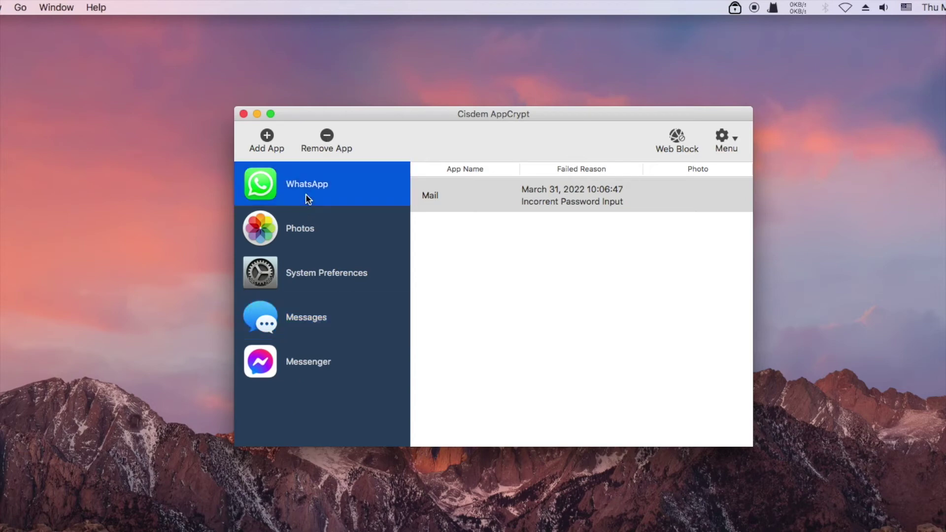
left_click(328, 138)
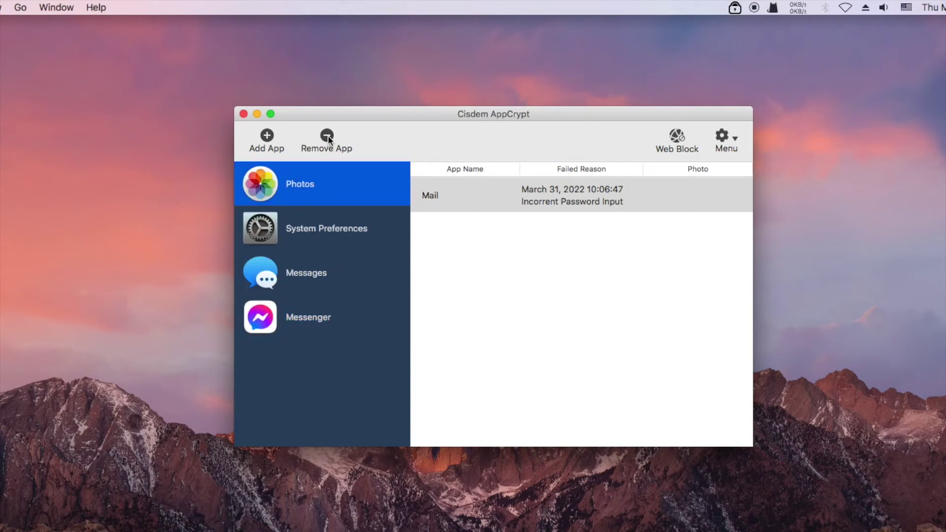
left_click(677, 138)
Add youtube.com to the Web Block list.
left_click_drag(578, 218, 579, 137)
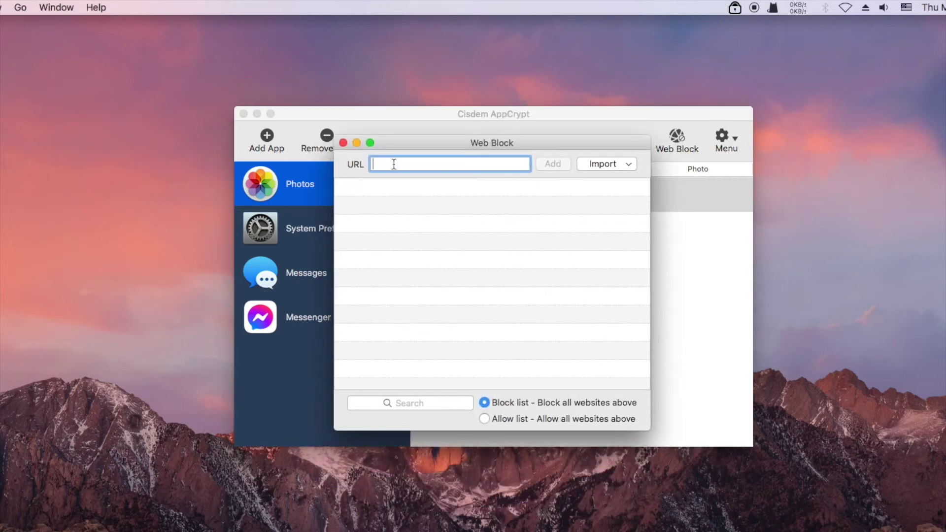
type("youtube.com")
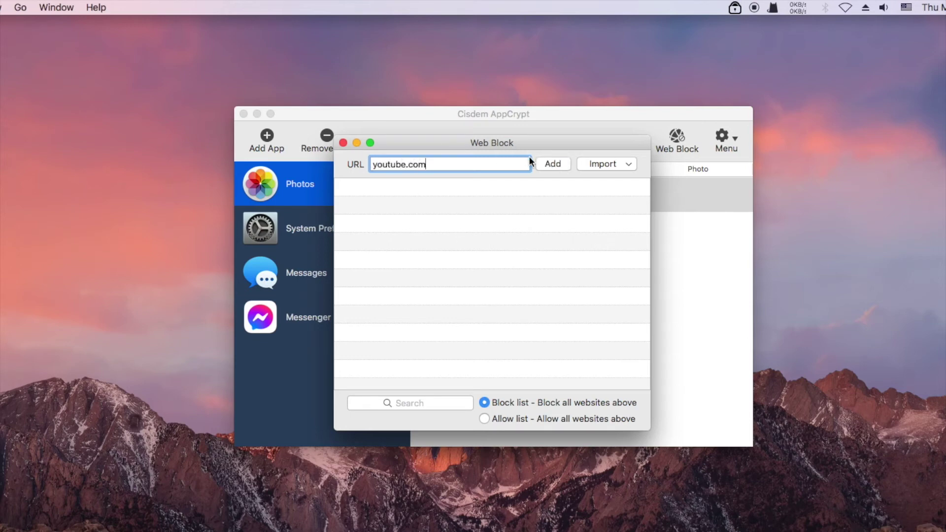
left_click(552, 164)
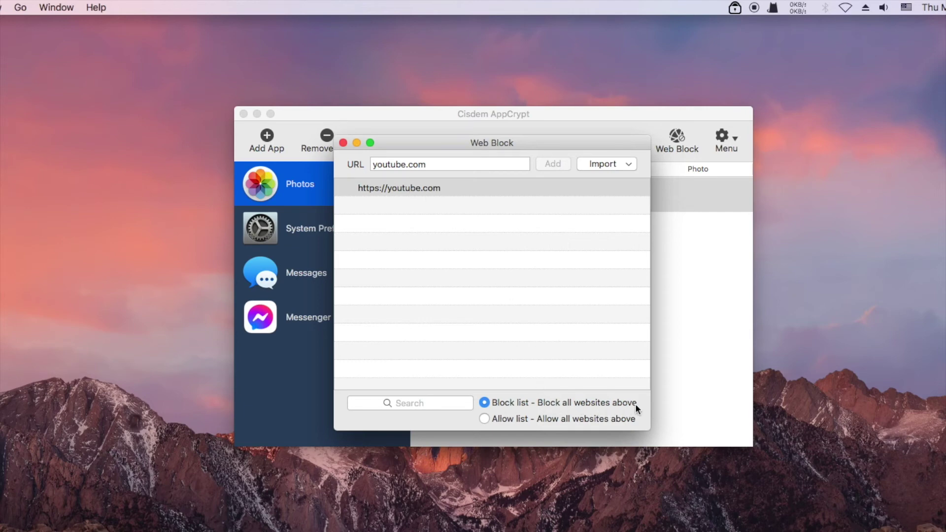
left_click(380, 188)
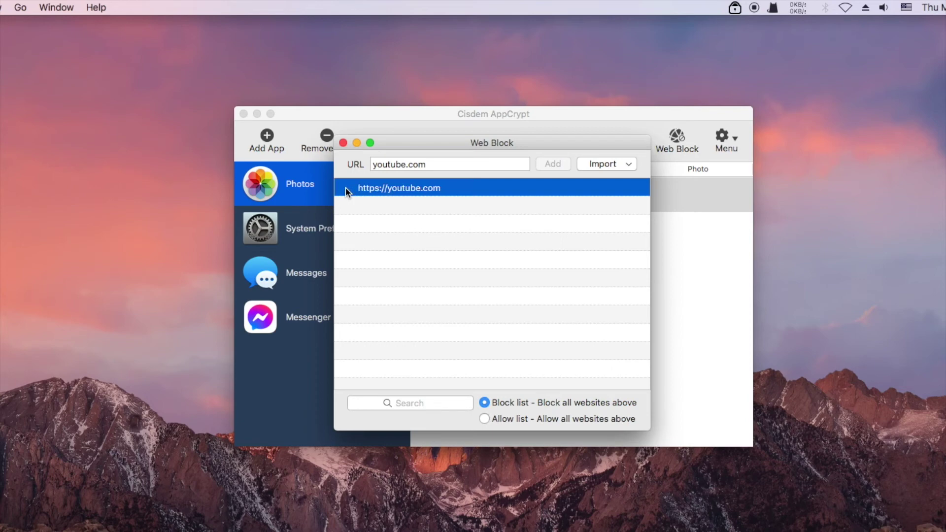
right_click(346, 189)
left_click(365, 206)
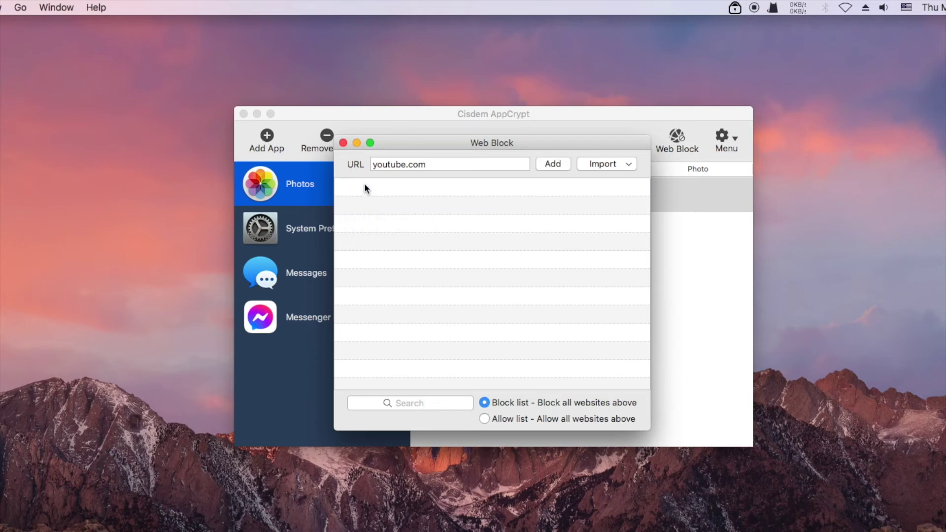
double_click(450, 165)
key("BackSpace")
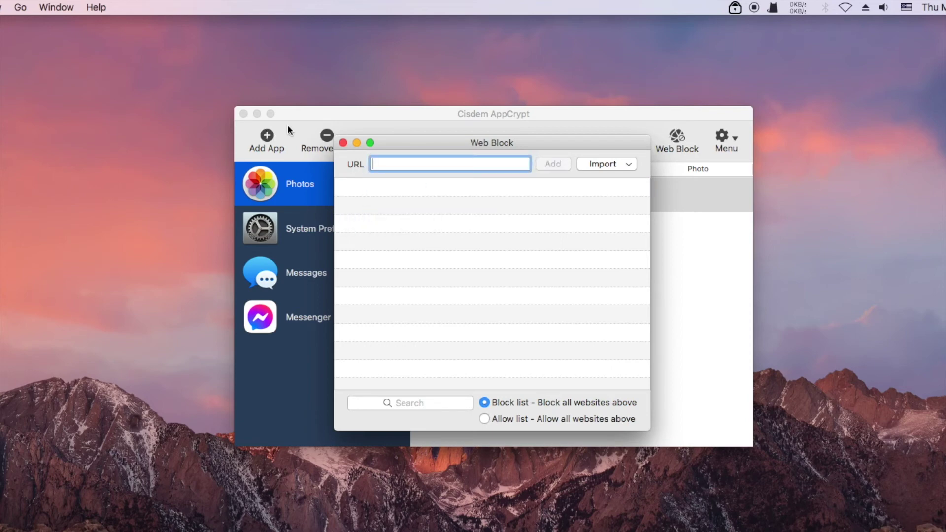
Import the Games Sites category into Web Block, then clear the whole list.
left_click(599, 163)
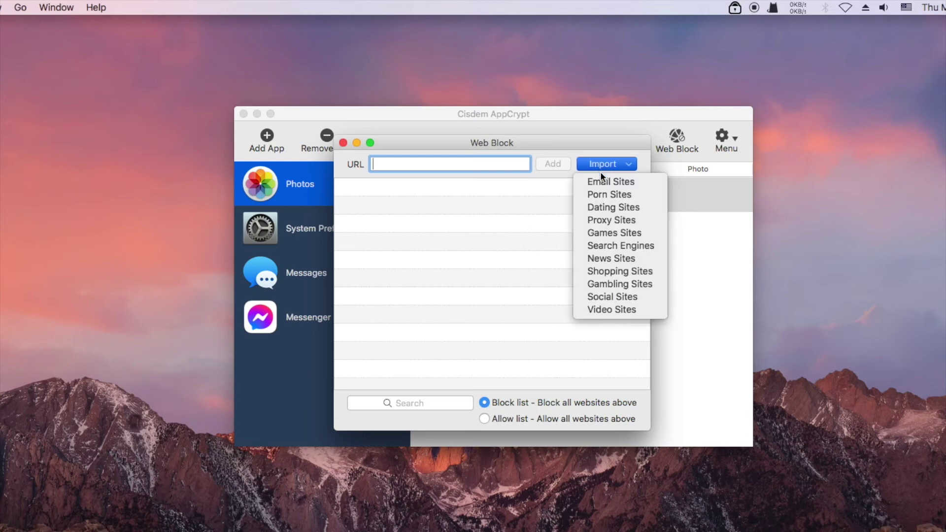
left_click(599, 233)
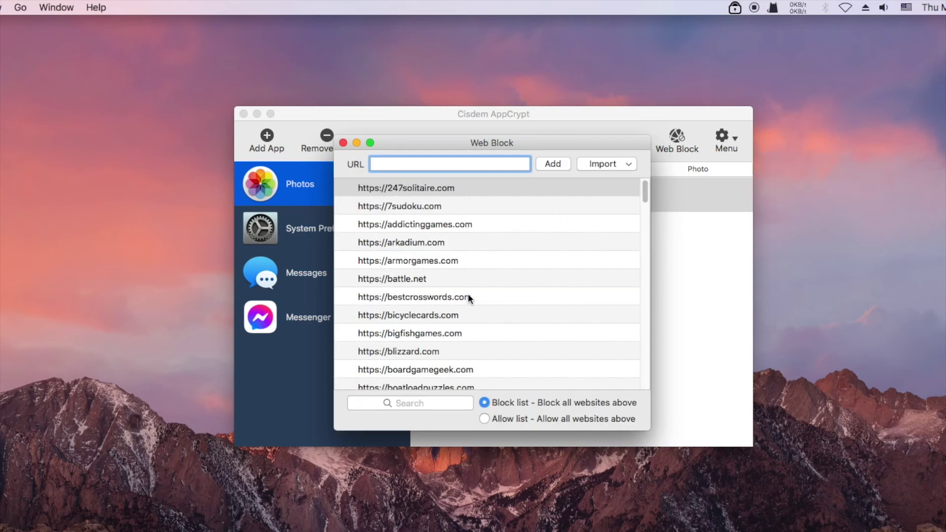
right_click(501, 245)
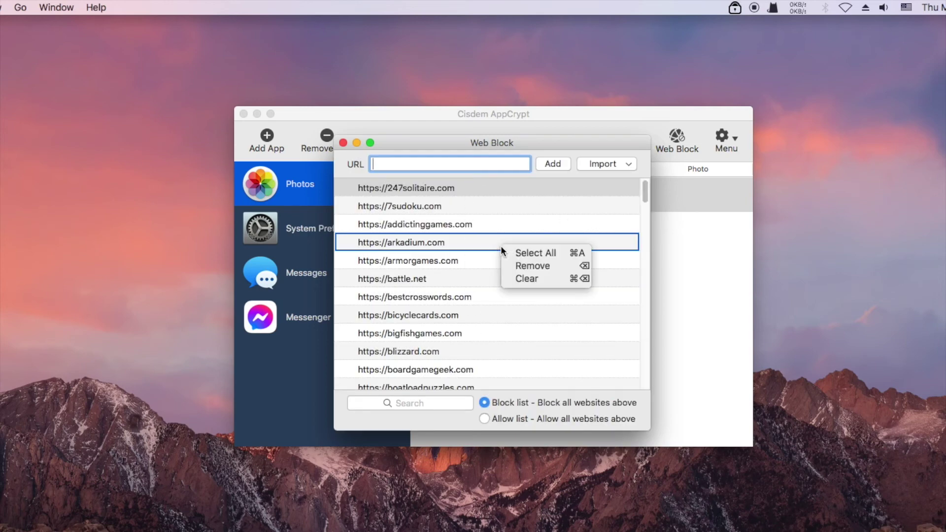
left_click(517, 276)
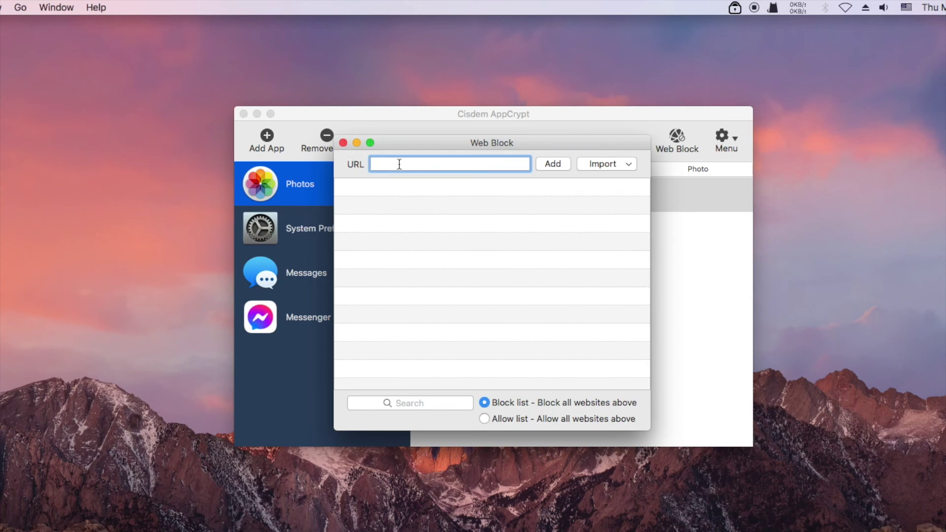
Add youtube.com as the only blocked website and close the Web Block window.
type("youtube.com")
left_click(542, 165)
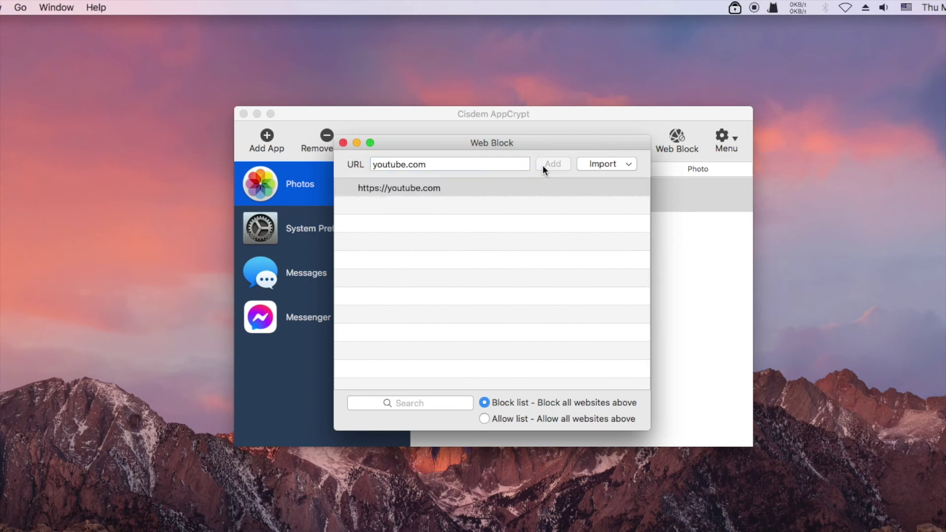
left_click(344, 143)
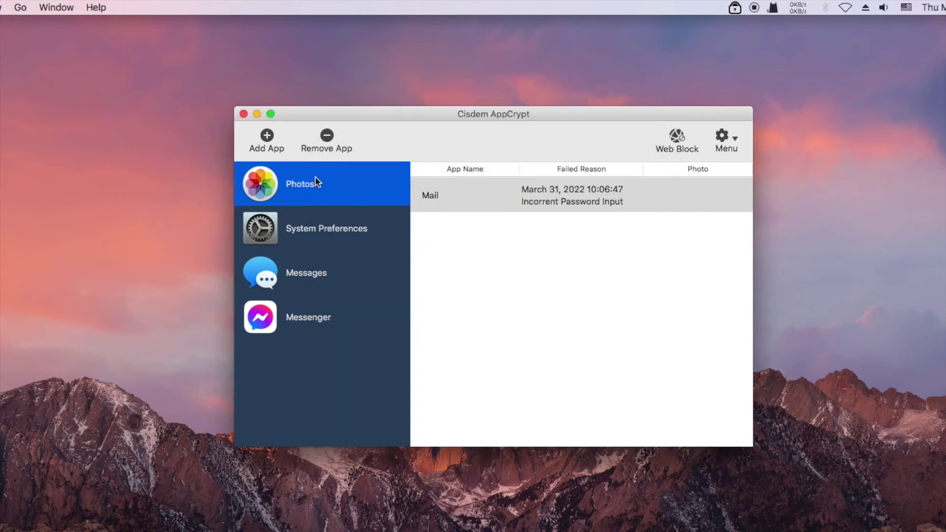
Go to the Schedule preferences and select youtube.com.
left_click(722, 136)
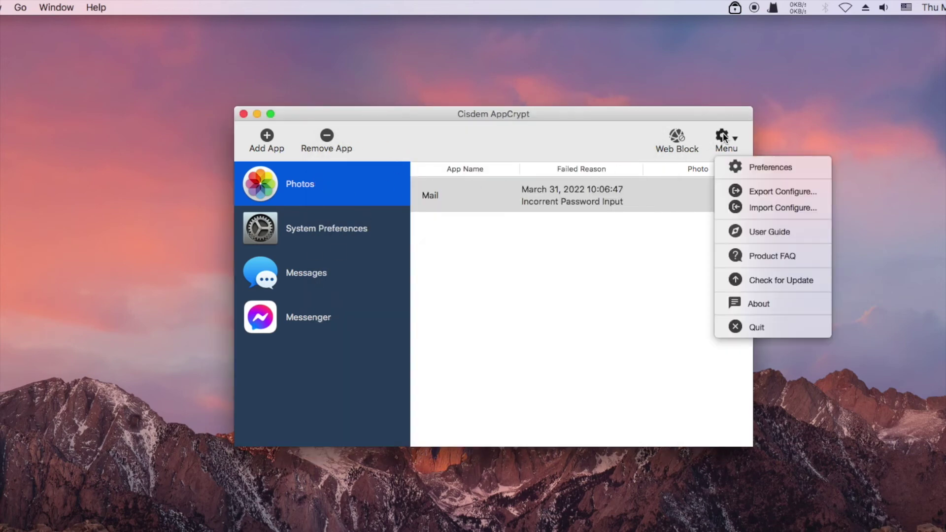
left_click(736, 167)
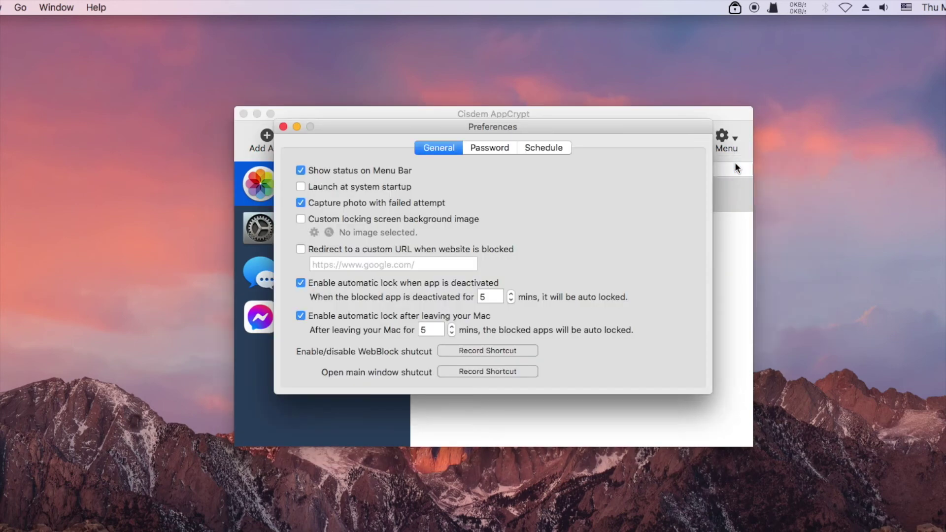
left_click(542, 148)
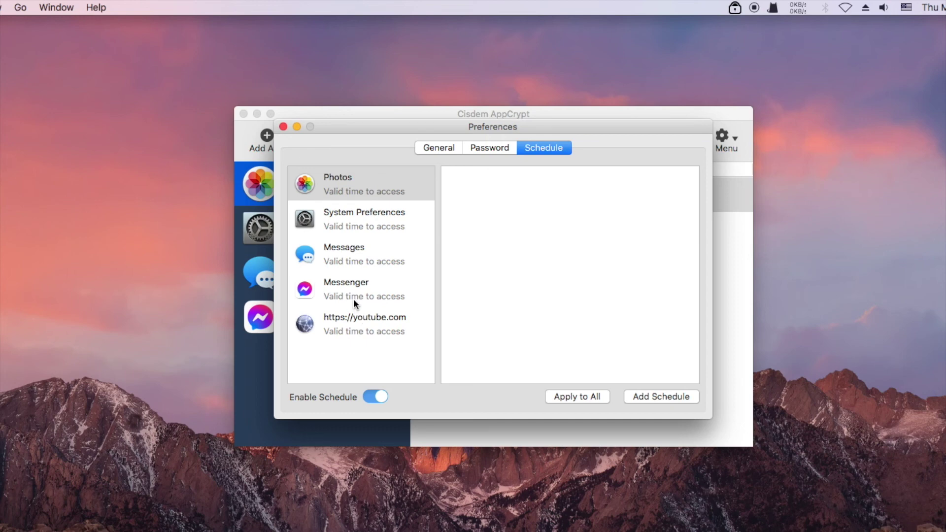
left_click(352, 329)
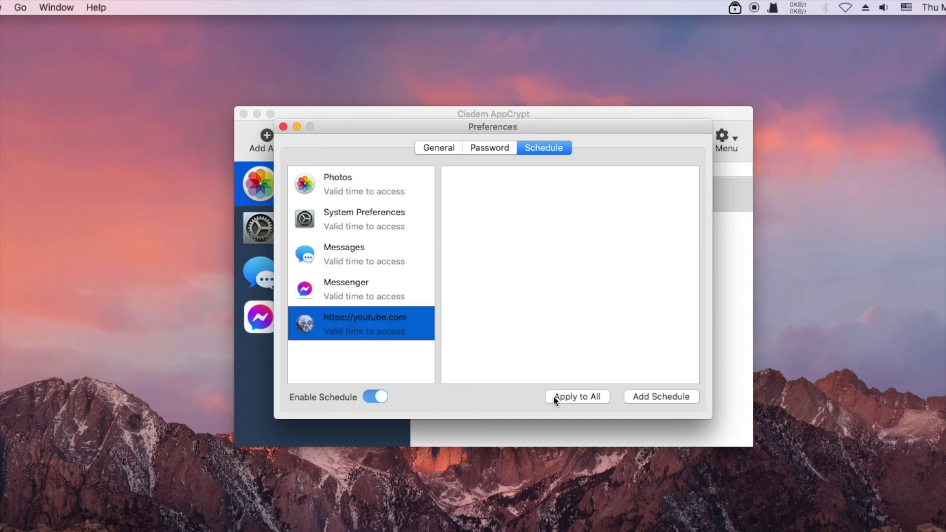
Give youtube.com a Working day 9:00 AM–5:00 PM schedule, then start a second one.
left_click(672, 397)
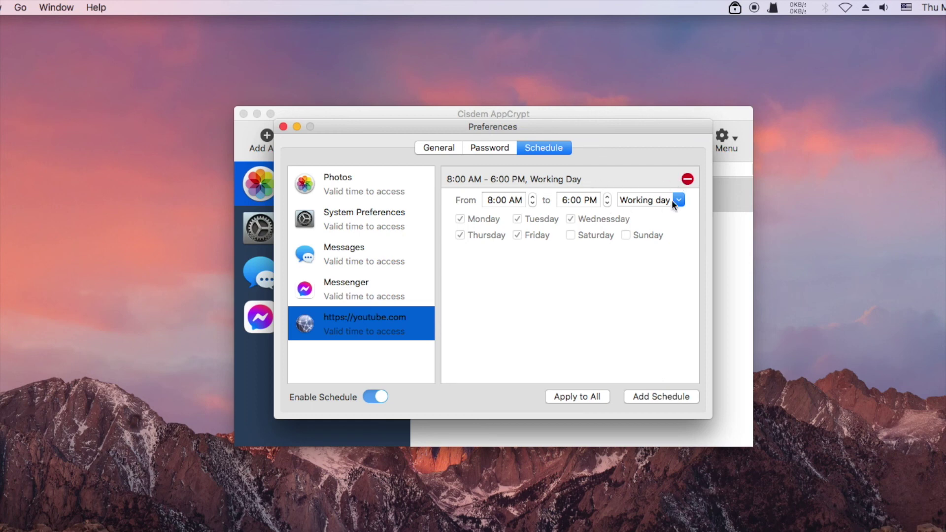
left_click(675, 201)
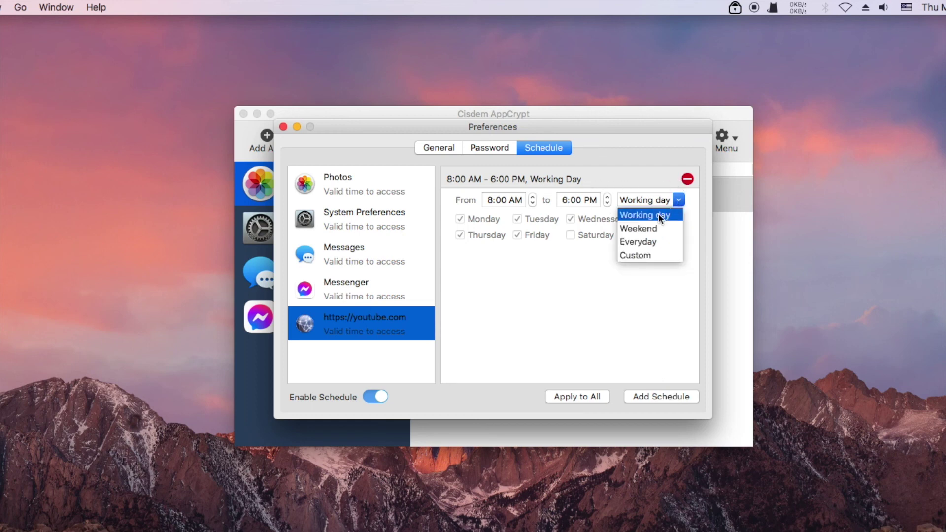
left_click(659, 214)
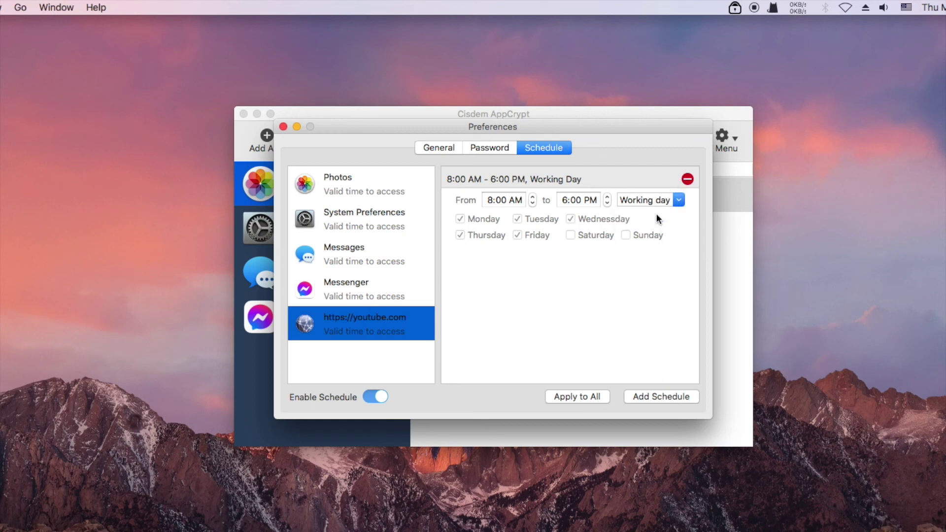
left_click(532, 197)
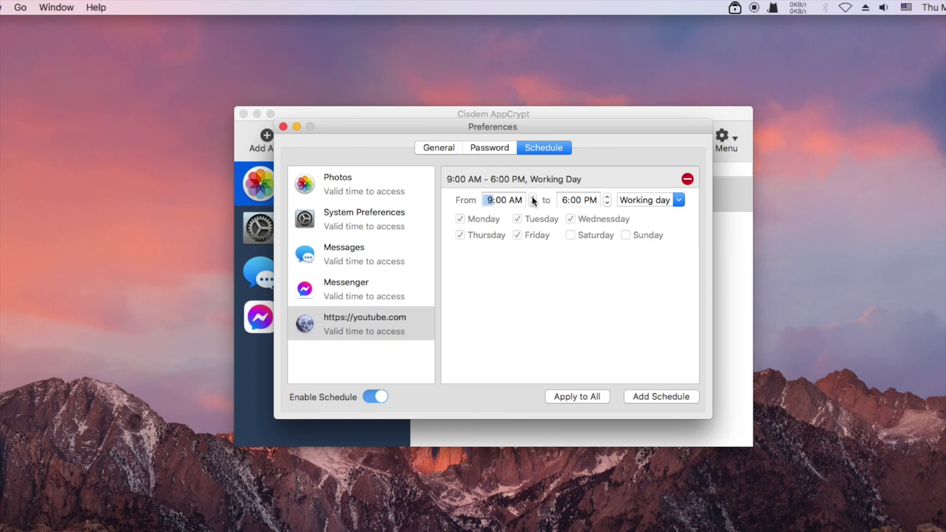
left_click(605, 203)
left_click(590, 249)
left_click(641, 394)
left_click(678, 222)
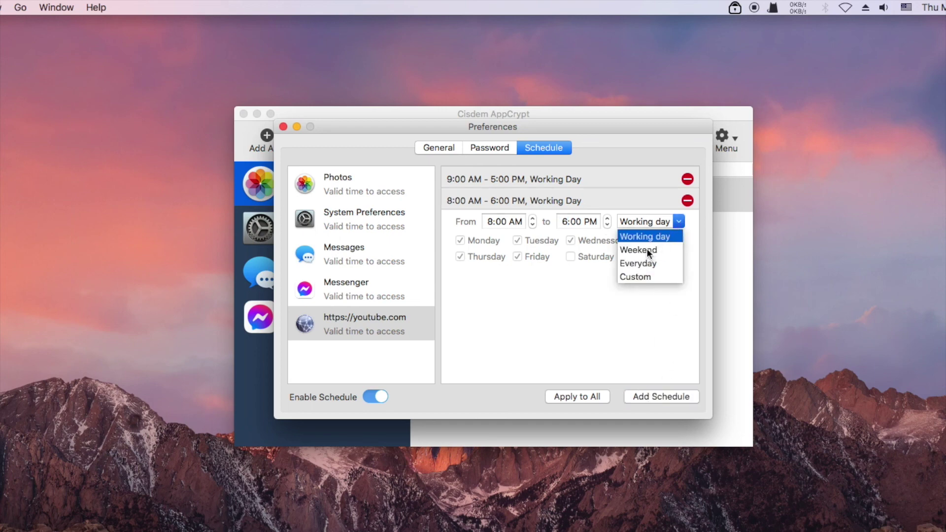